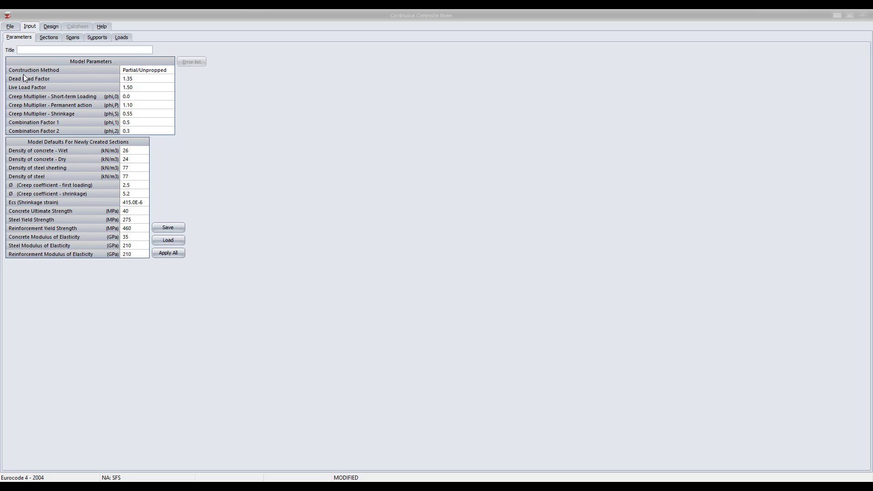
Leave the file options unchanged and keep the construction method as Partial/Unpropped.
left_click(10, 27)
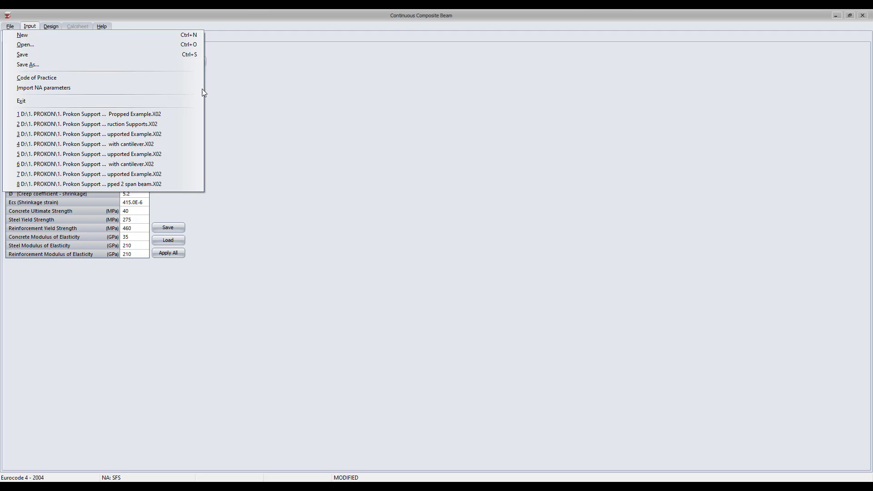
left_click(260, 99)
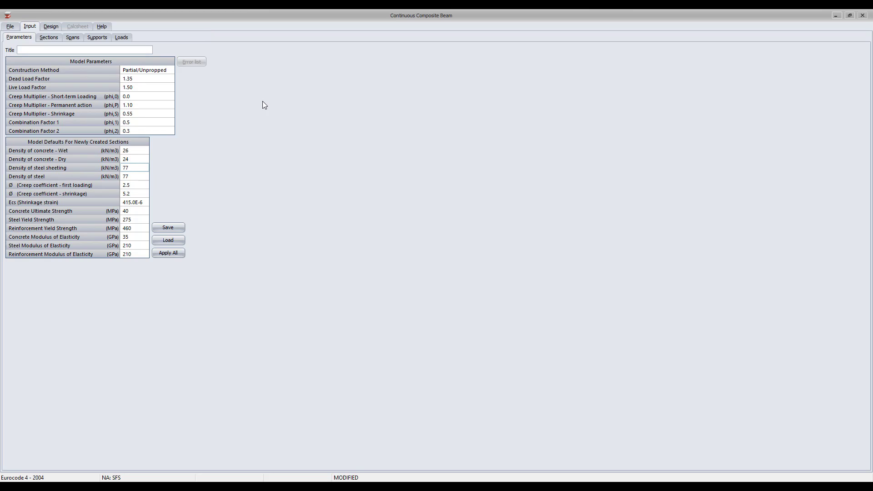
left_click(170, 74)
left_click(171, 71)
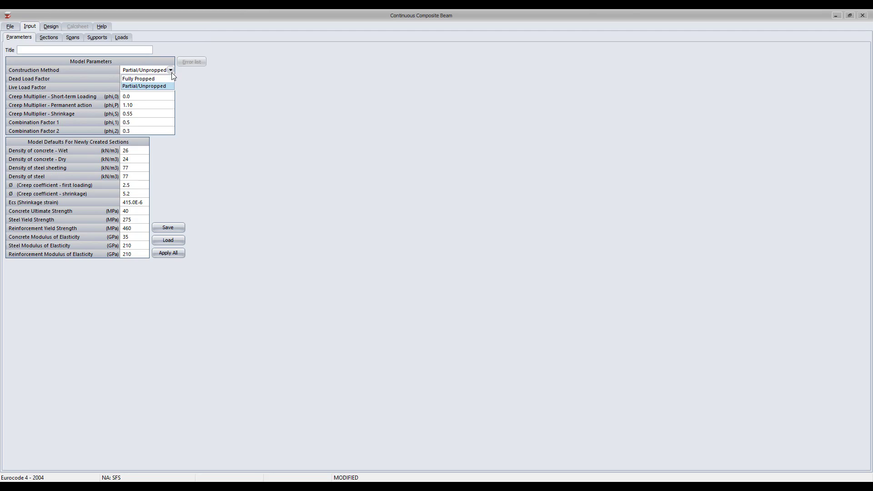
left_click(141, 79)
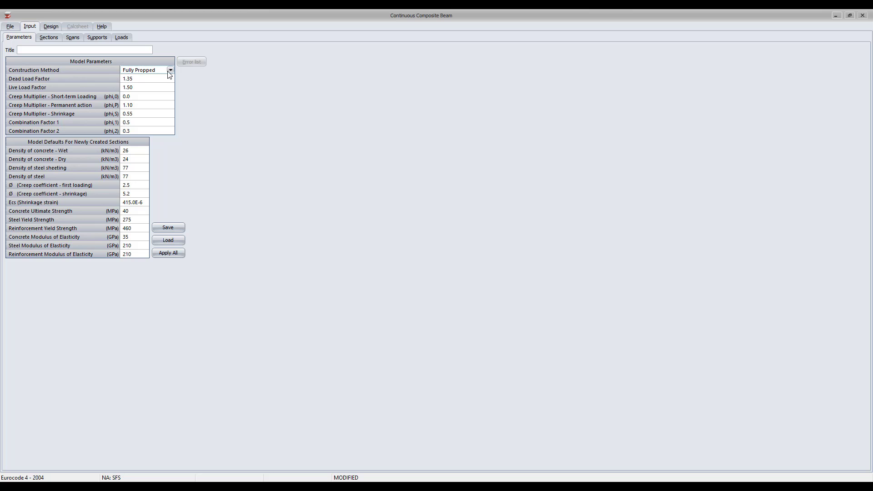
left_click(170, 70)
left_click(163, 86)
Set the dry concrete density to 25 kN/m3 and apply the defaults to all sections.
left_click_drag(141, 85, 143, 134)
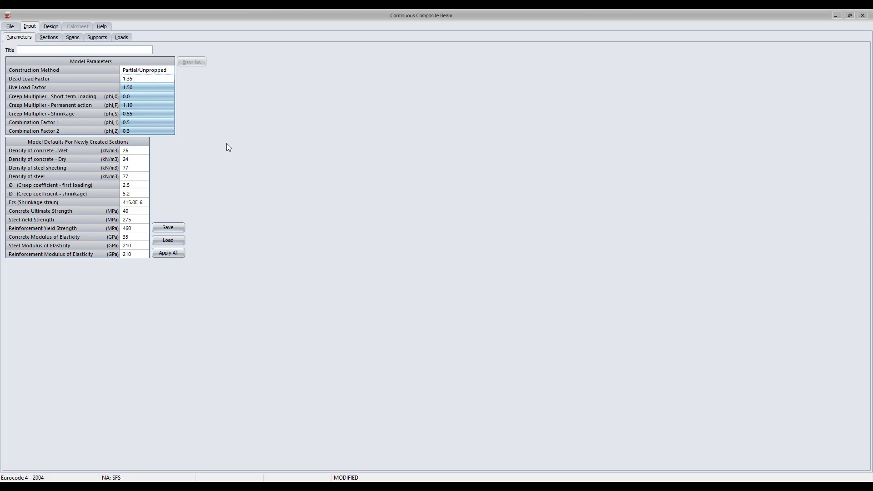
left_click(160, 122)
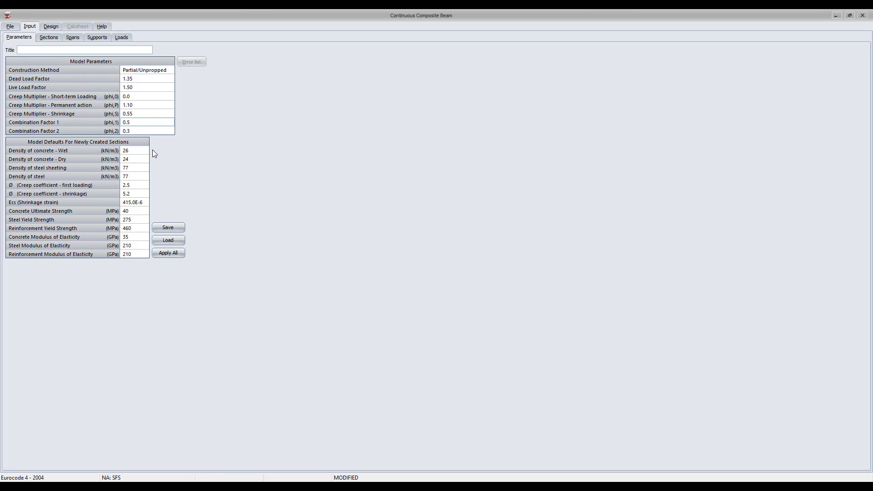
left_click(137, 158)
type("2")
left_click(144, 165)
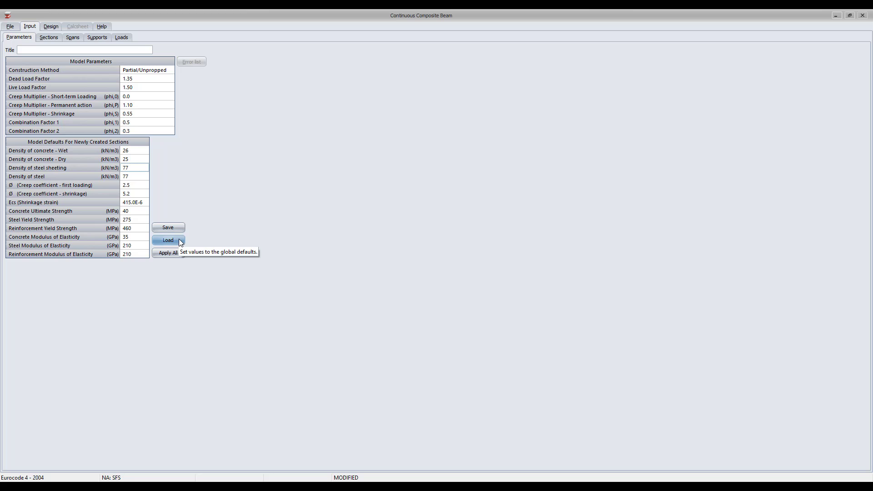
left_click(178, 252)
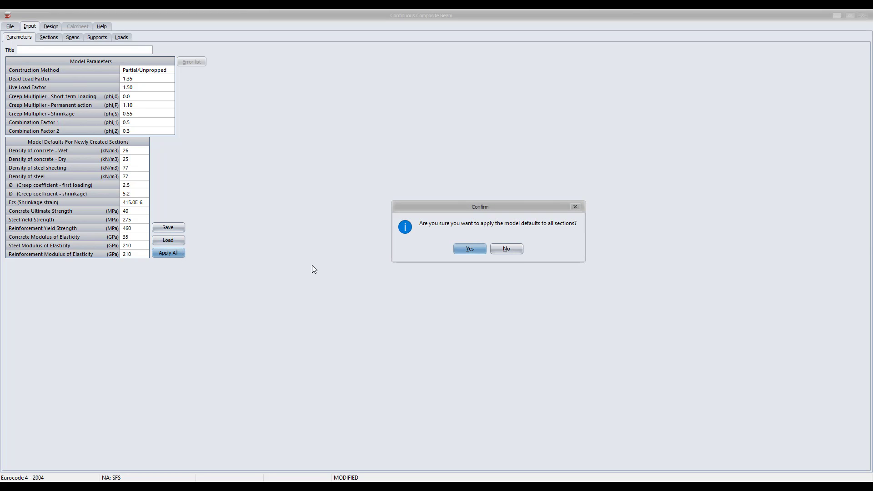
left_click(480, 250)
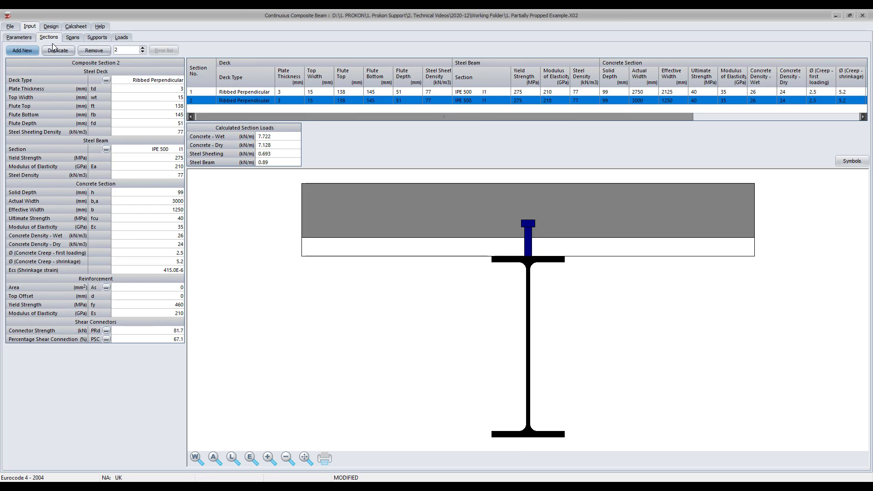
Inspect the deck type, dimension symbols key, stud properties and reinforcement calculator without changes.
left_click(106, 80)
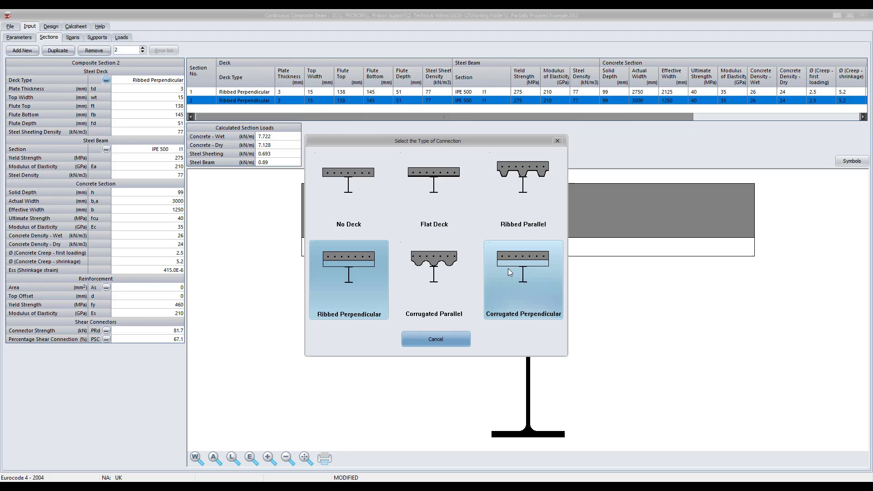
left_click(558, 141)
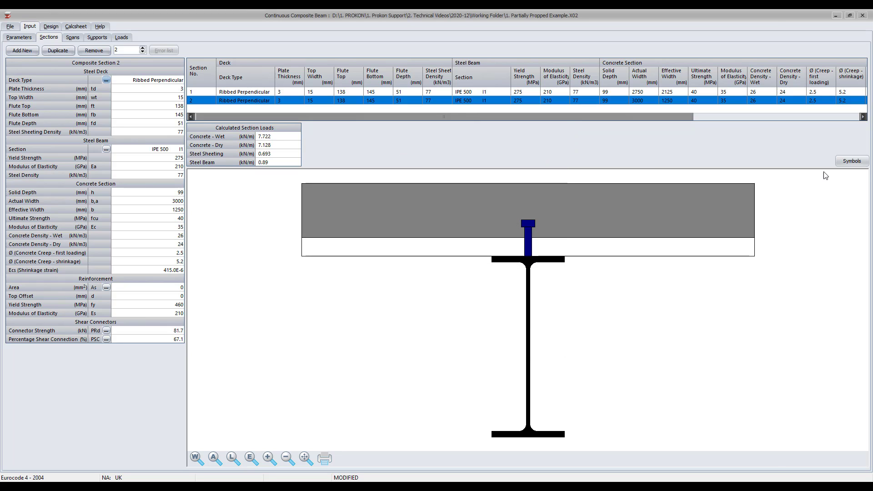
left_click(857, 163)
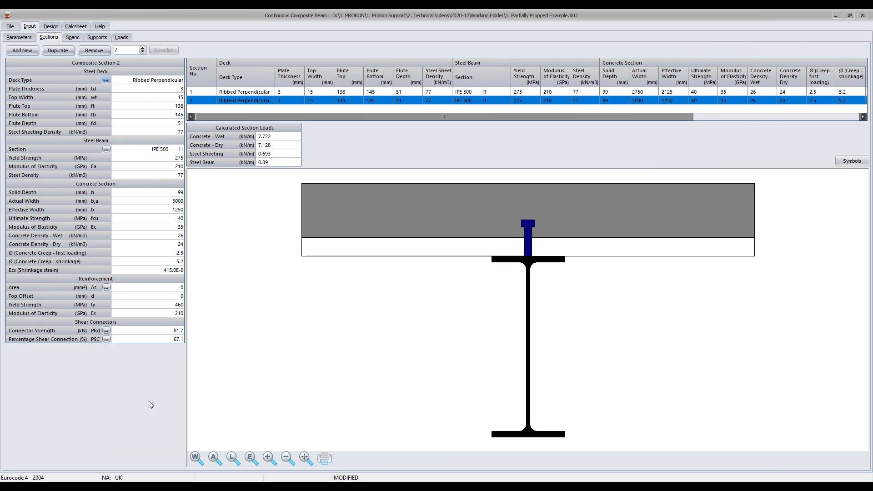
left_click(440, 465)
left_click(107, 331)
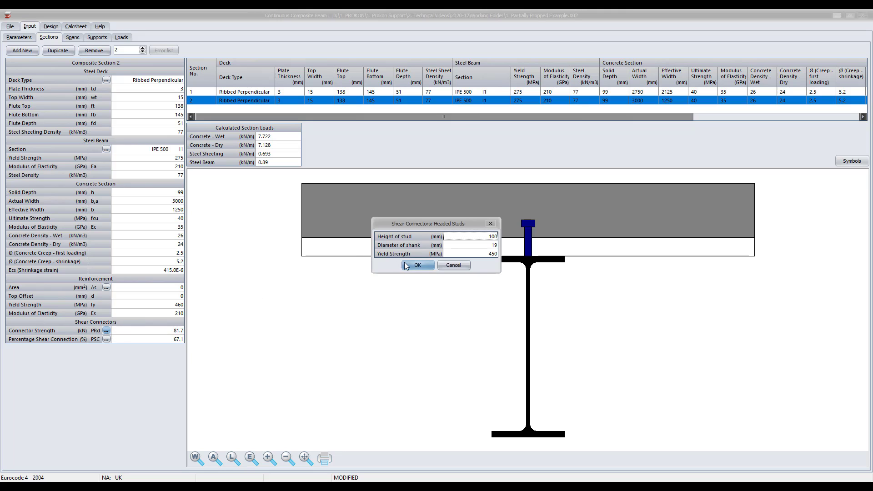
left_click(408, 266)
left_click(107, 288)
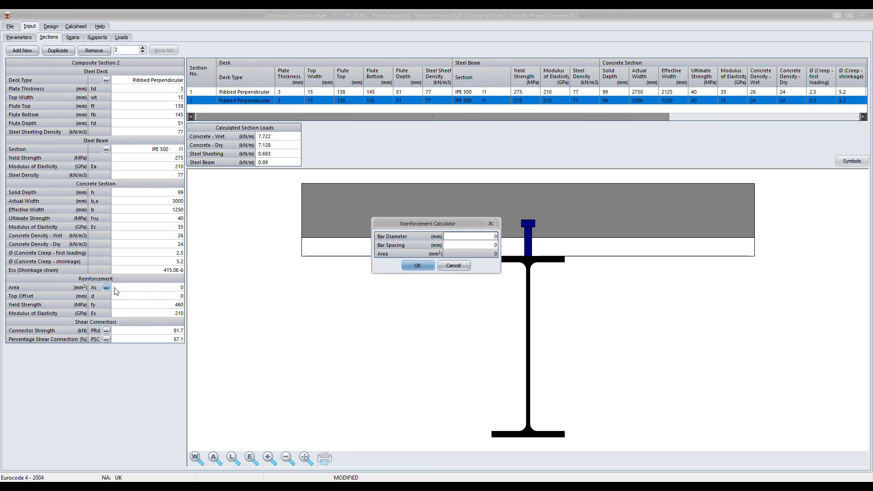
left_click(409, 266)
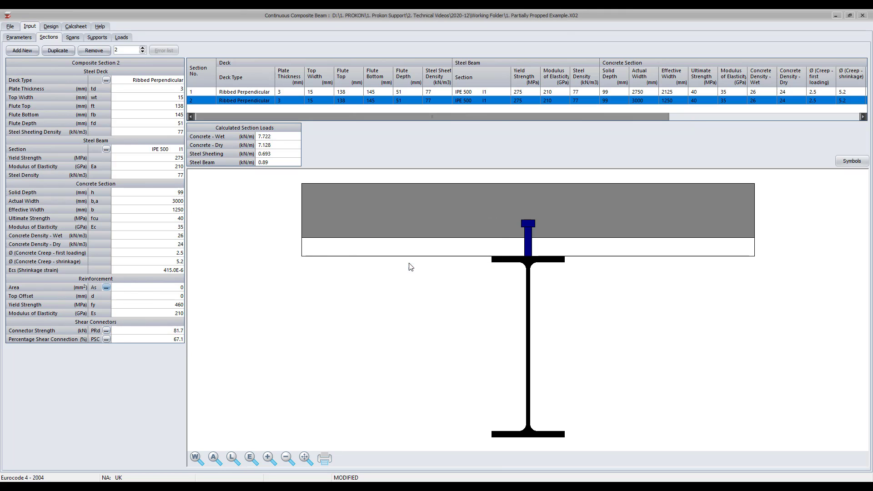
Set section 2's actual width to 2750 mm and review the recalculated section loads.
left_click(157, 204)
type("2750")
key("Return")
left_click_drag(275, 138, 280, 164)
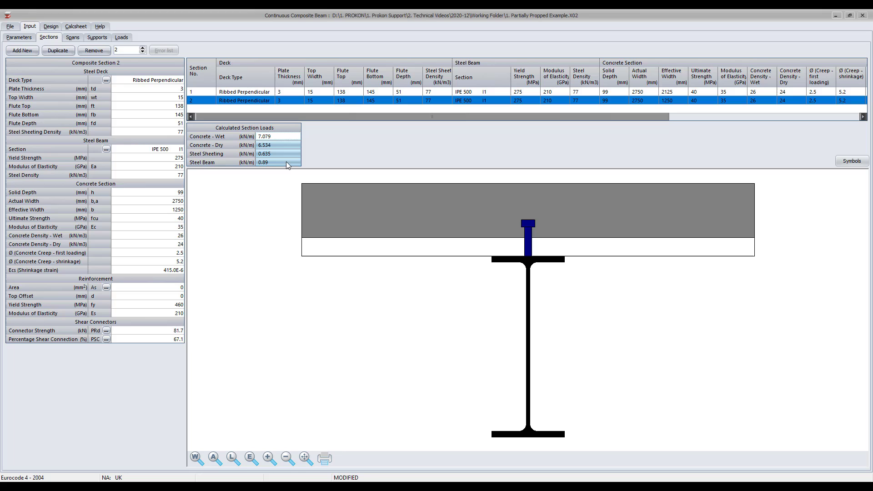
left_click(286, 162)
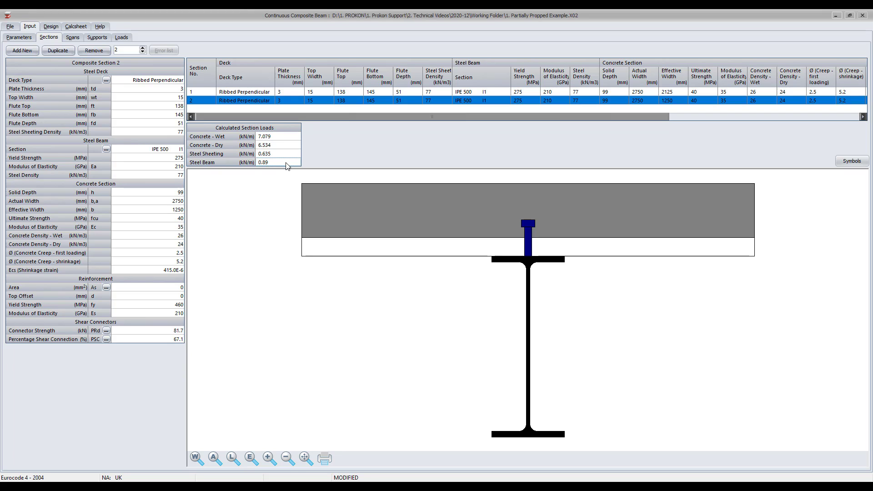
Compare section 1 with section 2, then display the four-span layout.
left_click(142, 49)
left_click(143, 52)
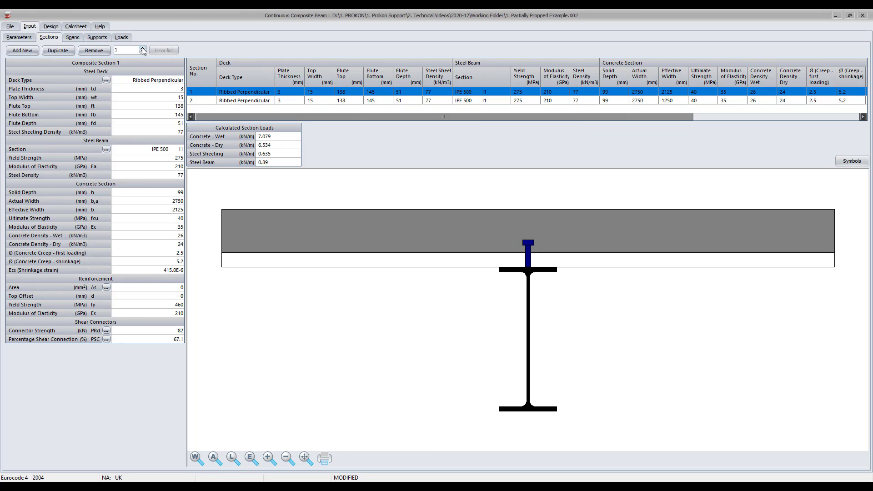
left_click(143, 48)
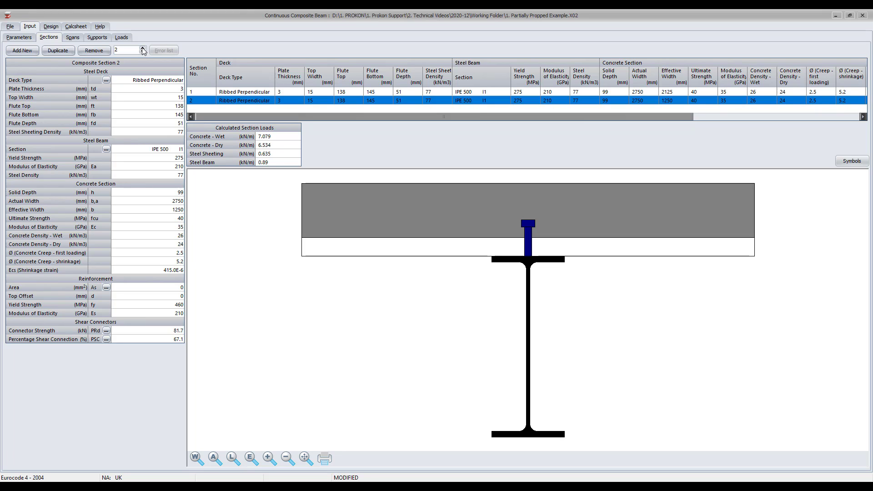
left_click(71, 37)
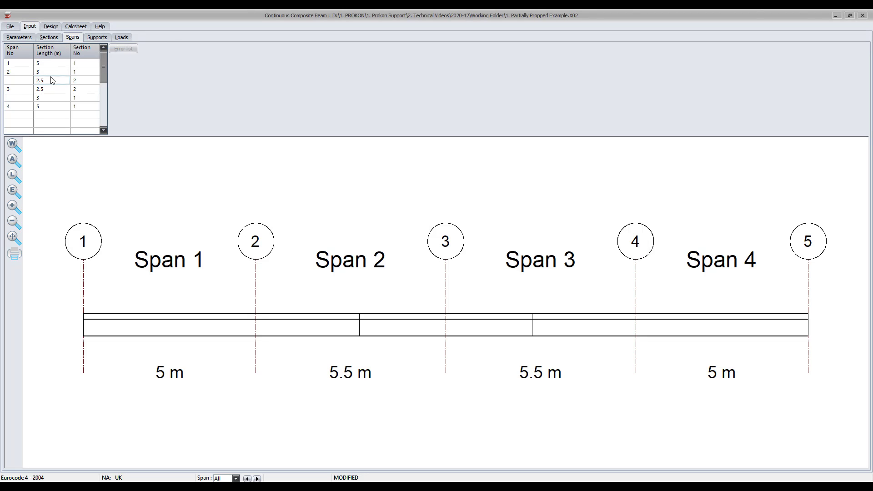
Shorten the 2.5 m section lengths in spans 2 and 3 to 2 m, then show the supports table.
type("2")
key("Return")
type("2")
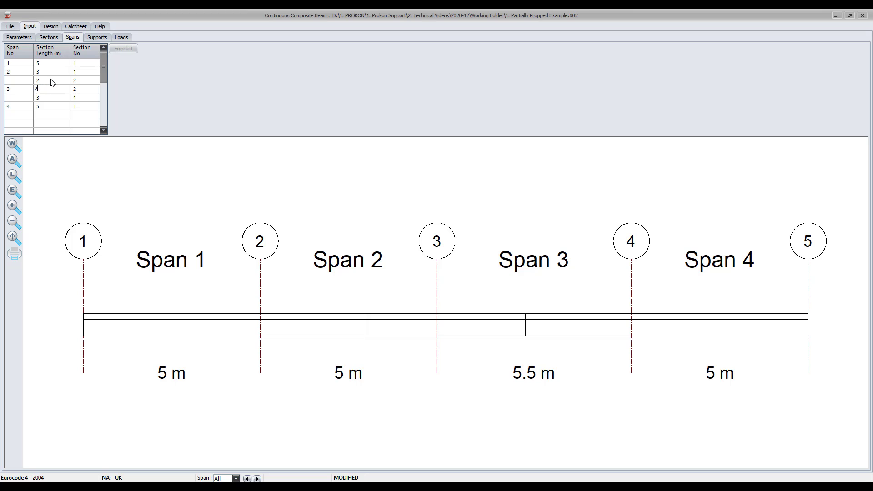
key("Return")
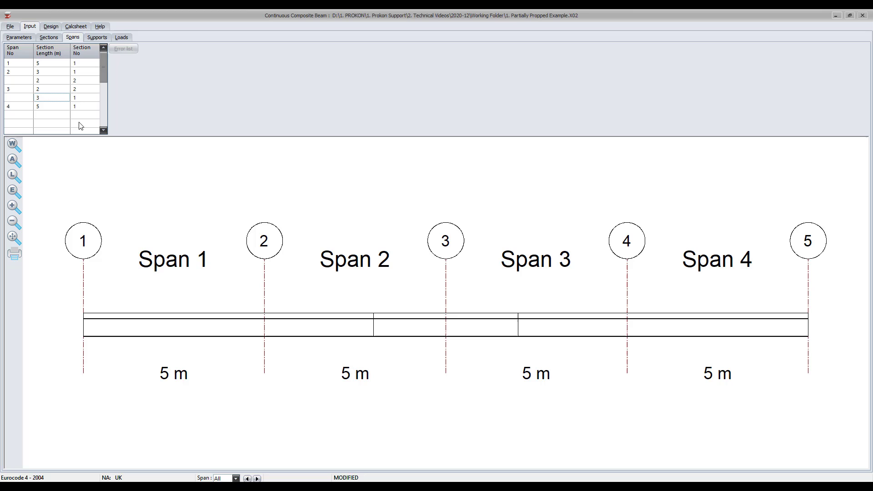
left_click(95, 40)
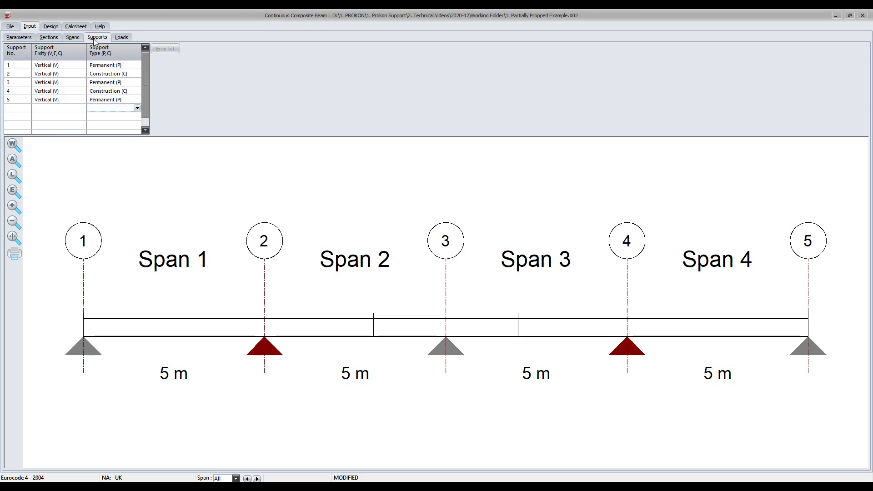
Keep support 1 as Vertical (V) fixity and Permanent type, then view the beam loads.
left_click(81, 67)
left_click(82, 66)
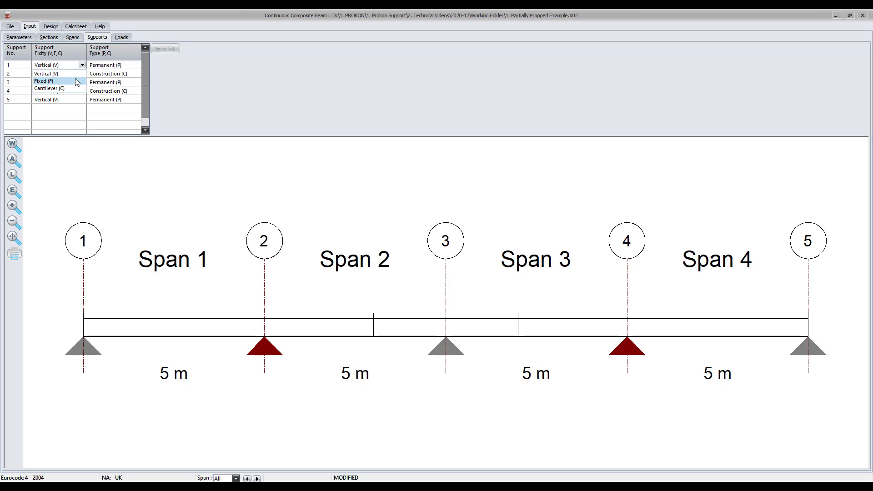
left_click(75, 73)
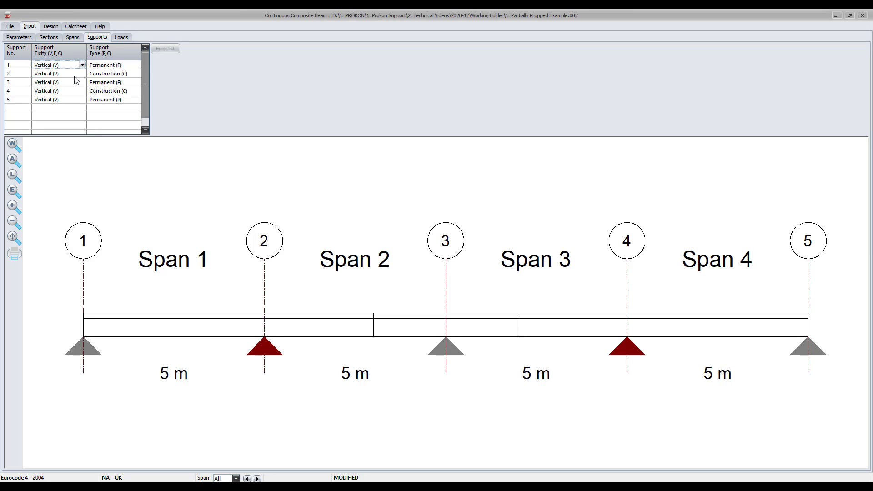
left_click(120, 69)
left_click(137, 66)
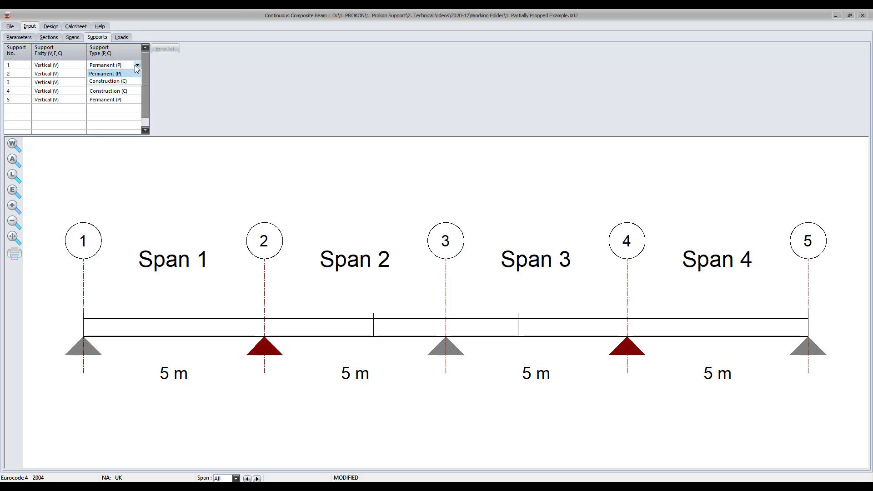
left_click(133, 73)
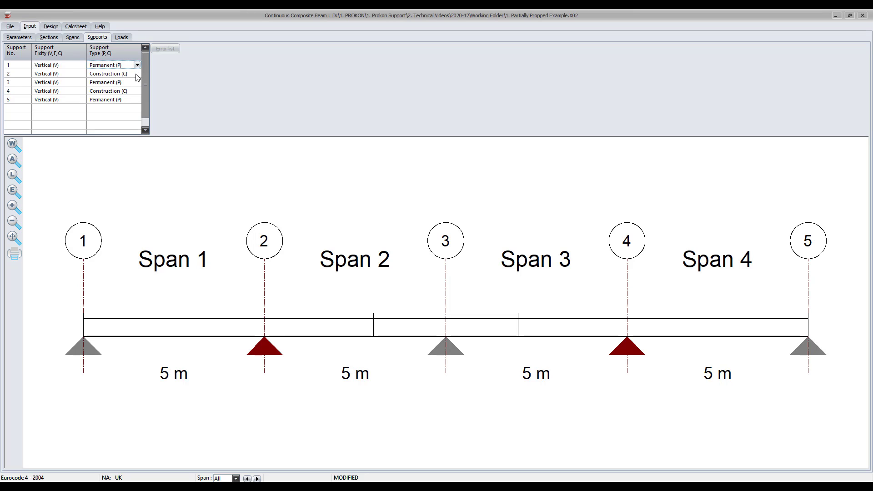
left_click(122, 39)
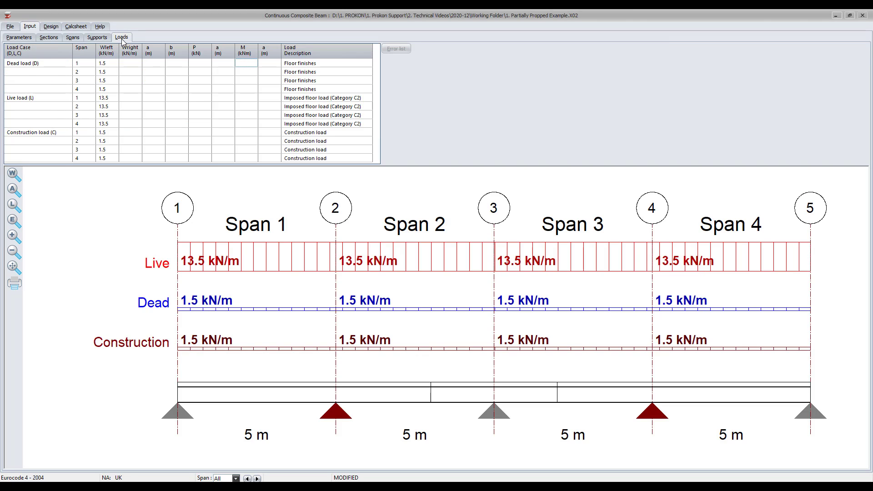
left_click(66, 68)
left_click(68, 64)
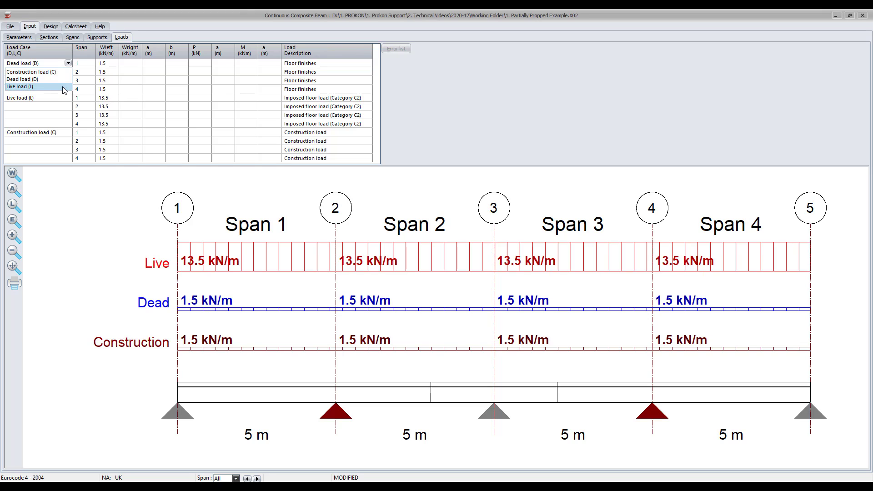
left_click(46, 65)
left_click(106, 65)
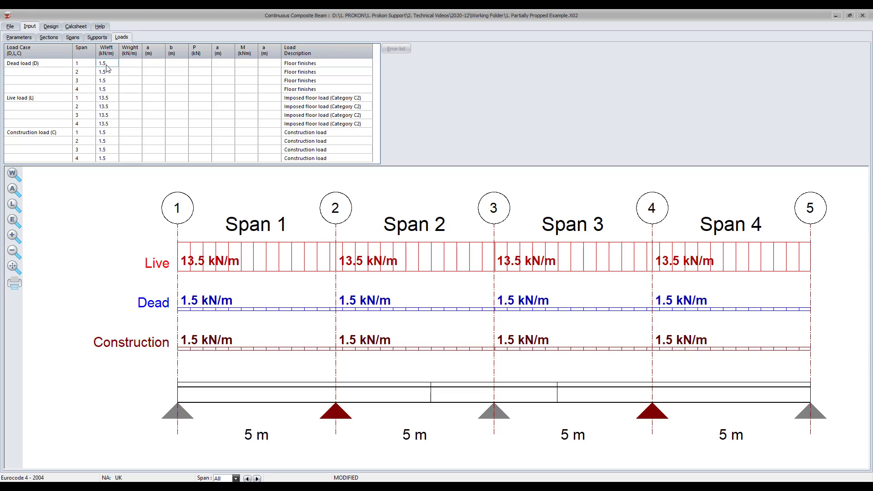
left_click(197, 66)
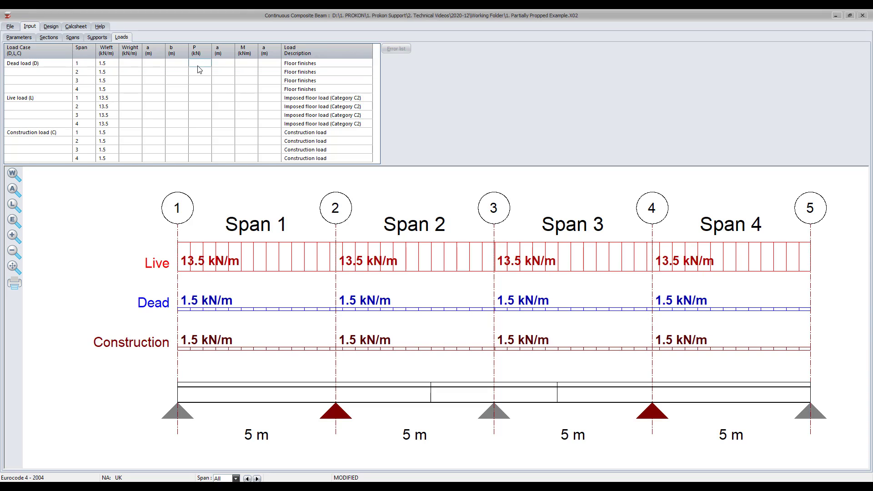
left_click(242, 69)
Review the design checks for sections 2 and 1, then show the composite utilization results.
left_click(51, 27)
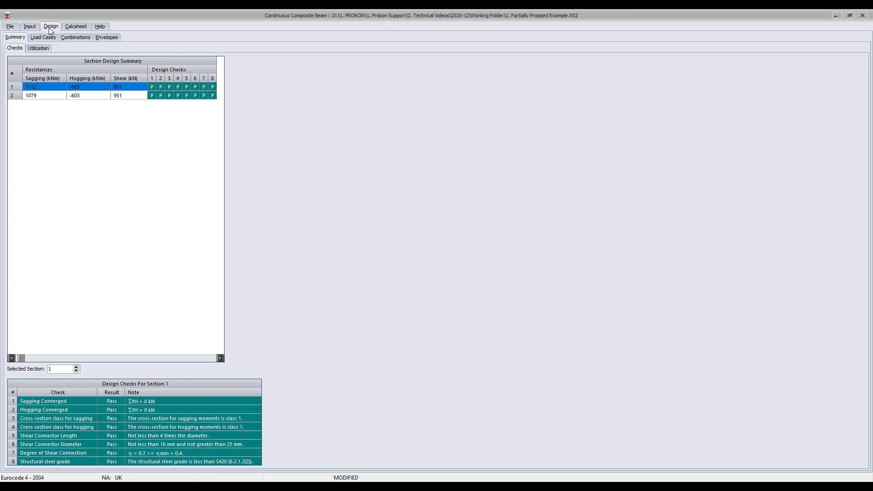
left_click(77, 367)
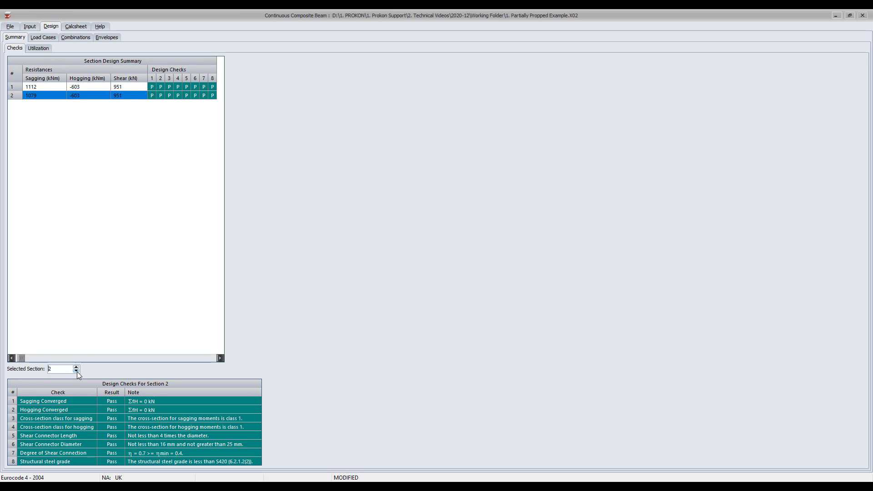
left_click(77, 371)
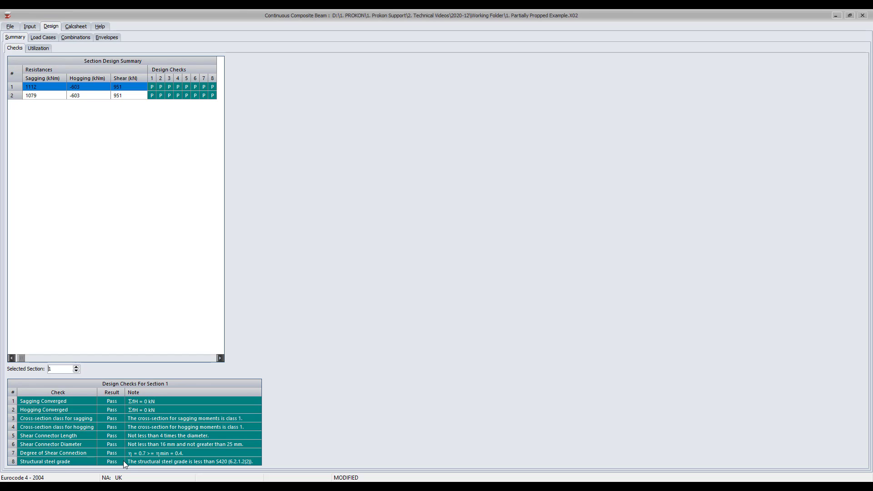
left_click(35, 48)
Review maximum-moment and shear utilization for the composite and construction stages, then the load-case graphs.
left_click(52, 61)
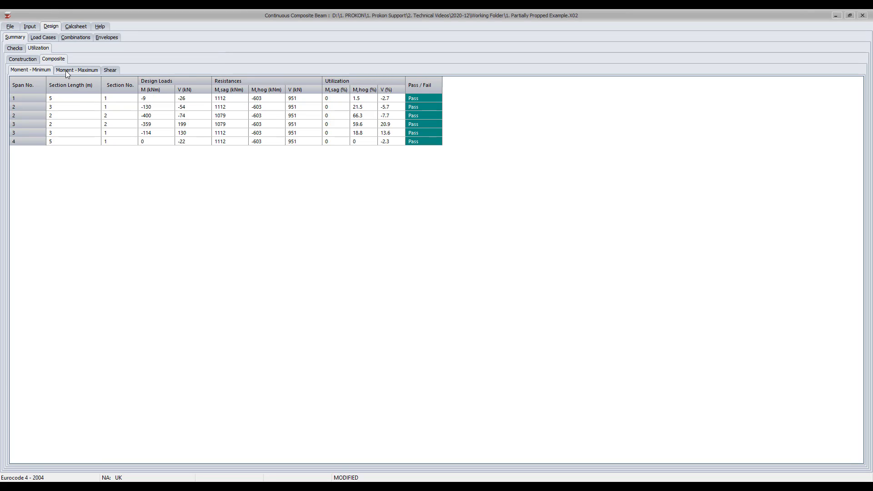
left_click(62, 74)
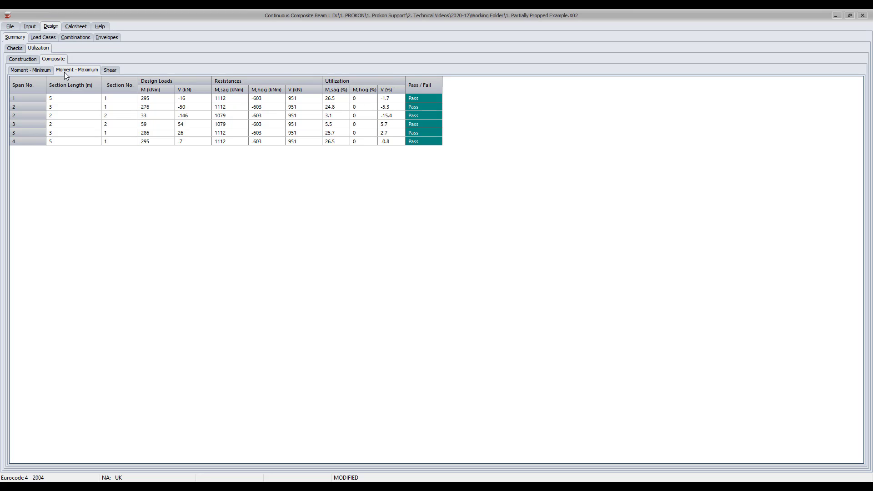
left_click(110, 71)
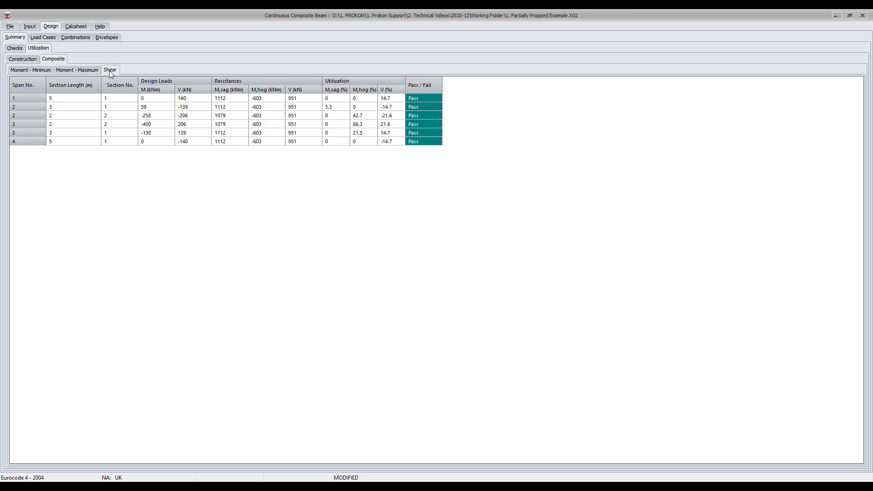
left_click(27, 60)
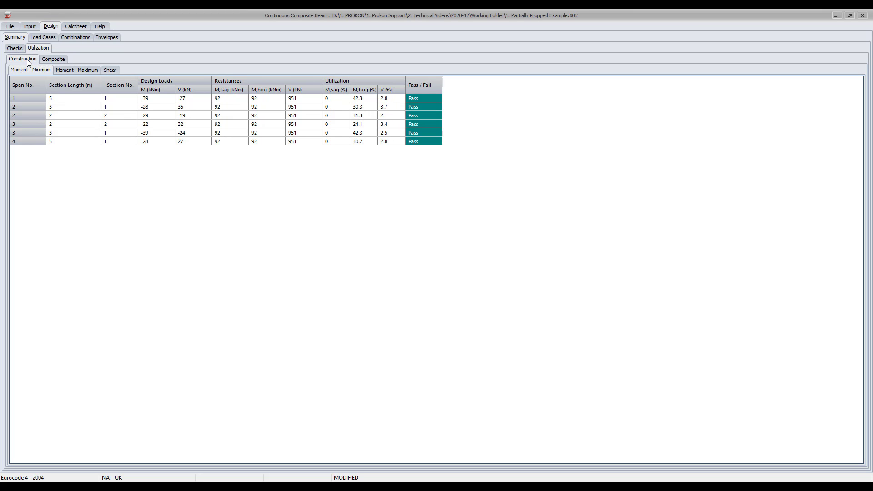
left_click(62, 72)
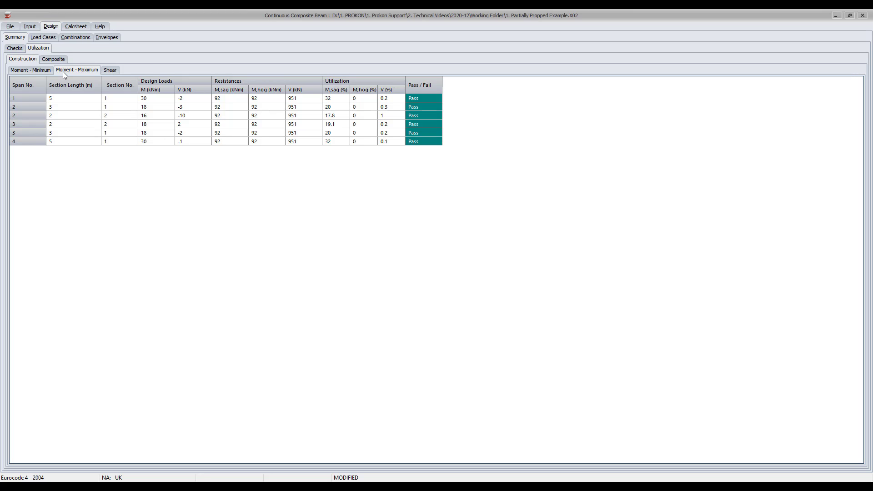
left_click(109, 71)
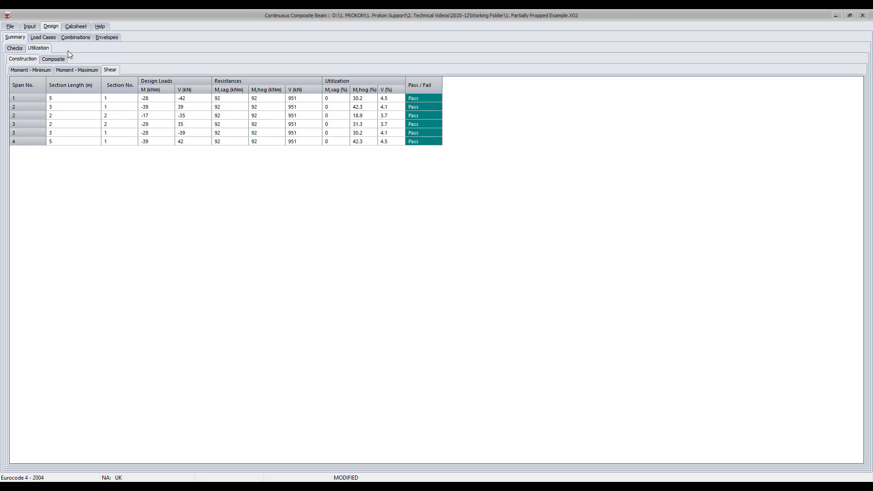
left_click(40, 39)
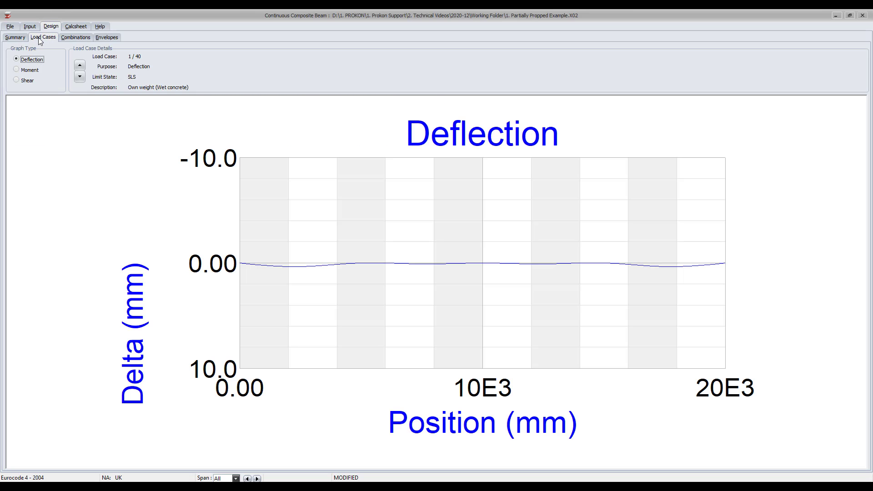
Plot the moment, shear and deflection envelopes, then step to envelope 8/12, composite pre-camber deflection.
left_click(73, 40)
left_click(104, 38)
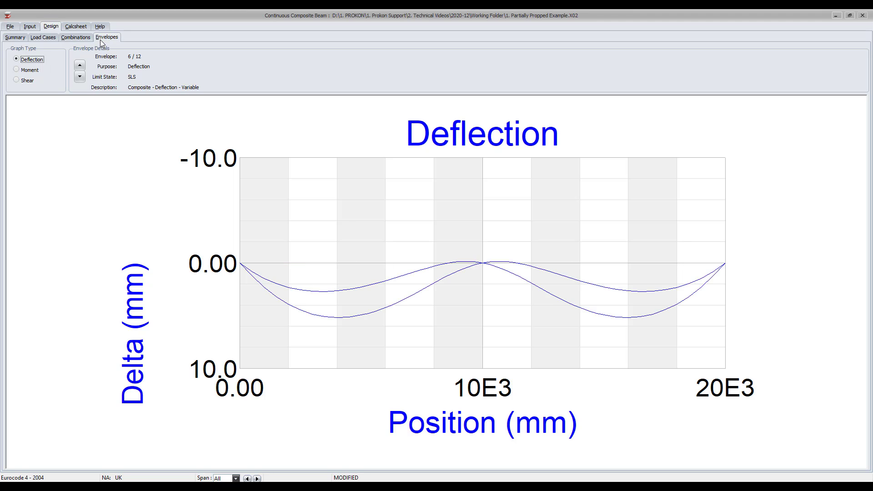
left_click(17, 71)
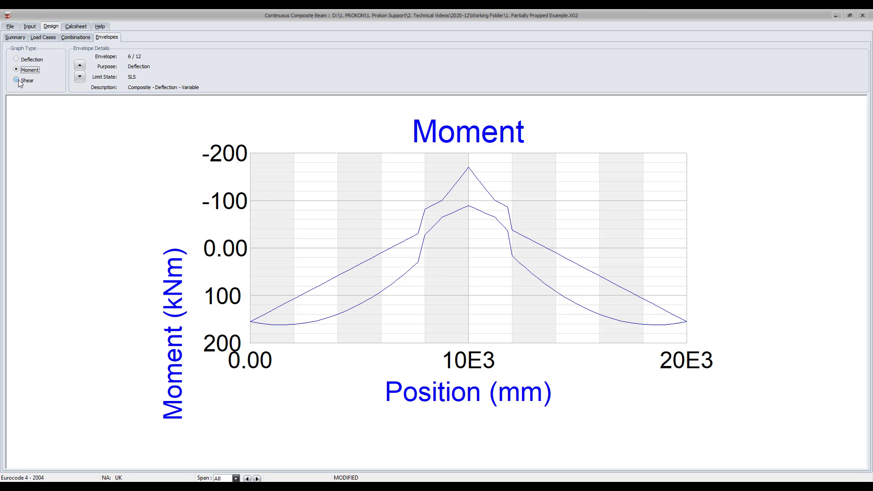
left_click(18, 81)
left_click(17, 59)
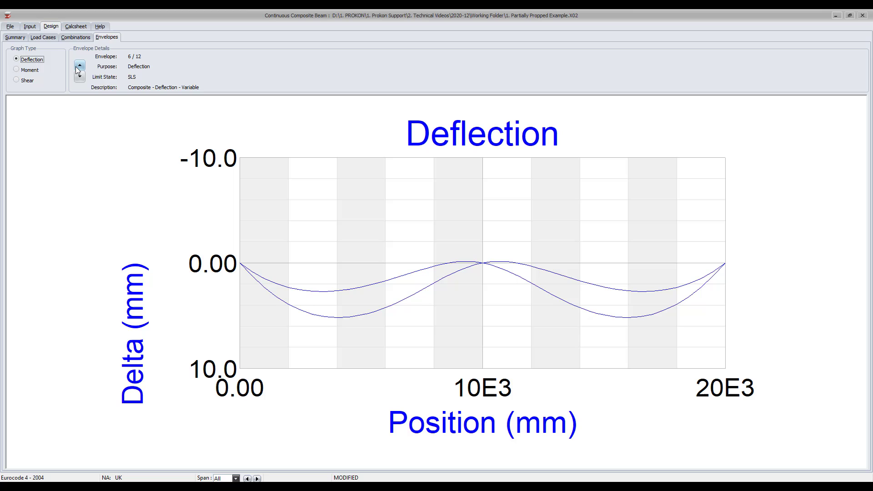
left_click(78, 67)
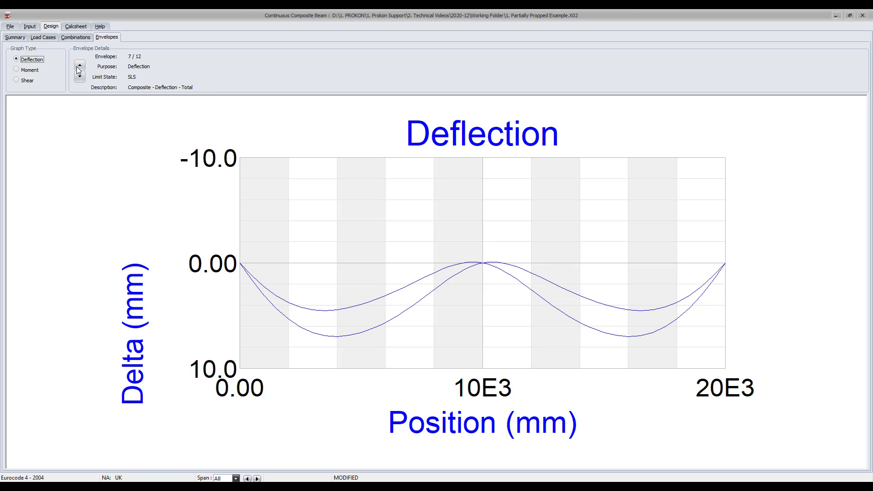
left_click(79, 67)
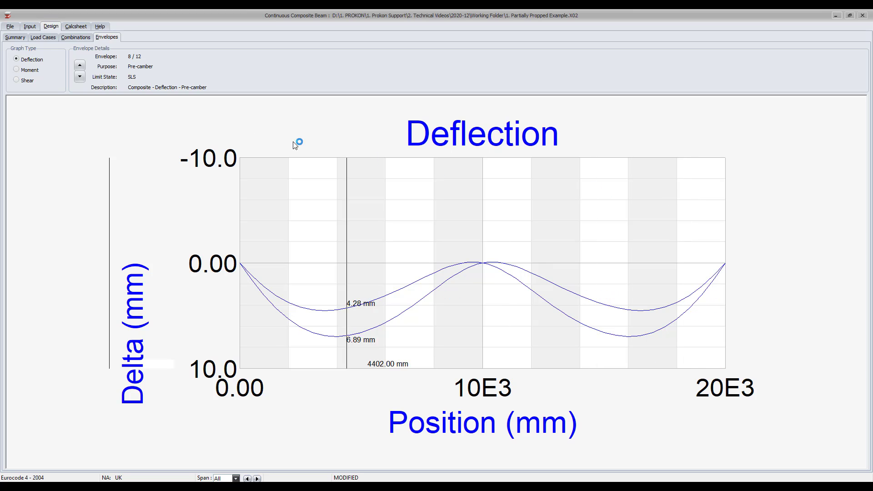
Generate the calcsheet and scroll through the input tables, design checks and utilization to the span 1 diagrams.
left_click(73, 27)
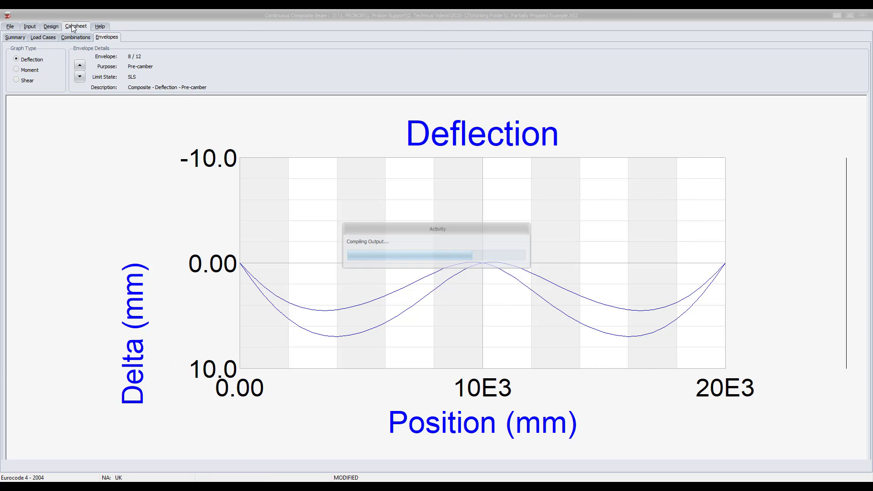
scroll(567, 169, "down", 15)
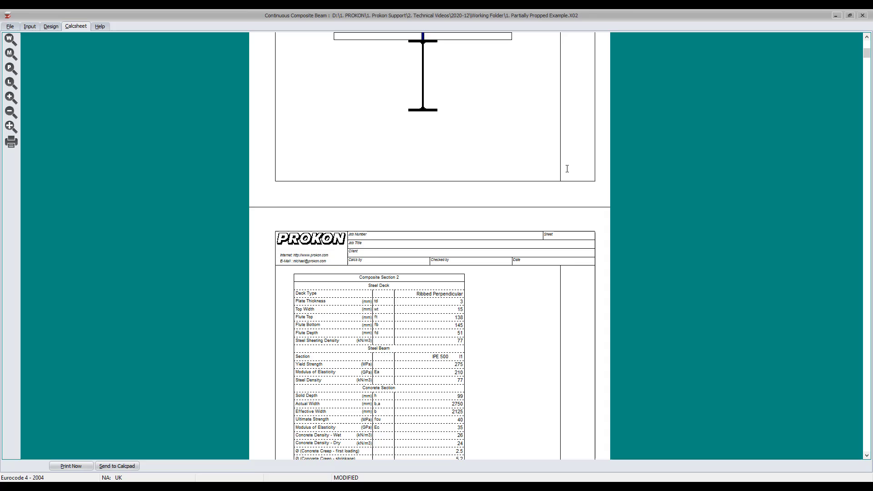
scroll(567, 169, "down", 15)
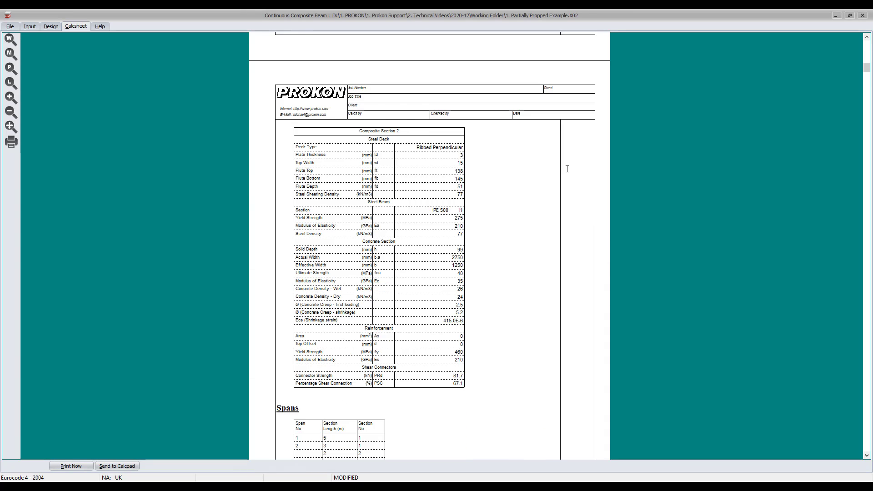
scroll(567, 169, "down", 10)
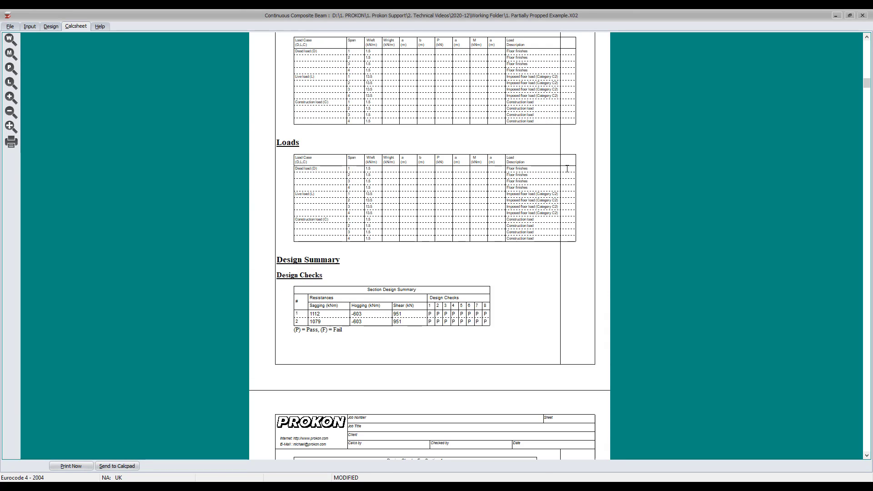
scroll(567, 168, "down", 4)
scroll(567, 169, "down", 12)
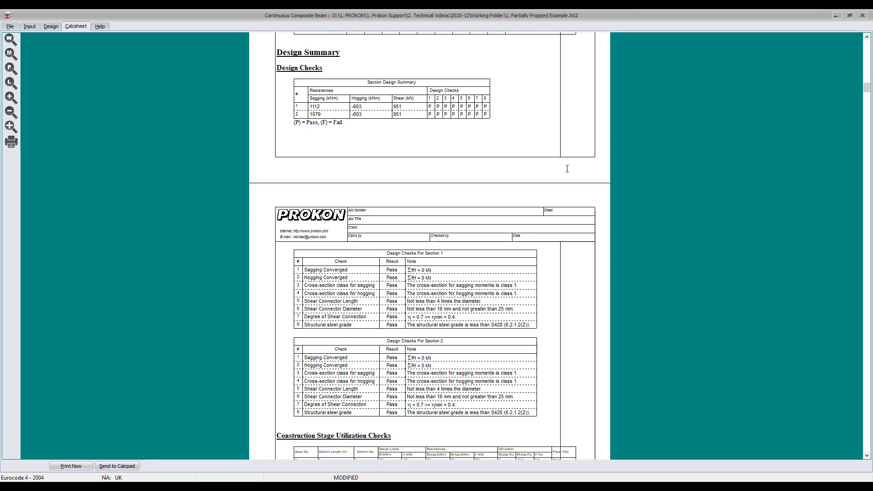
scroll(567, 169, "down", 12)
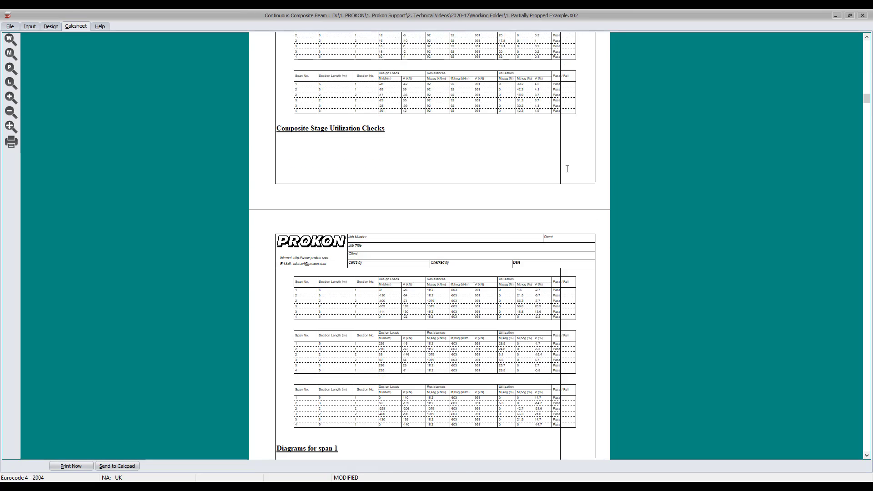
scroll(567, 168, "down", 12)
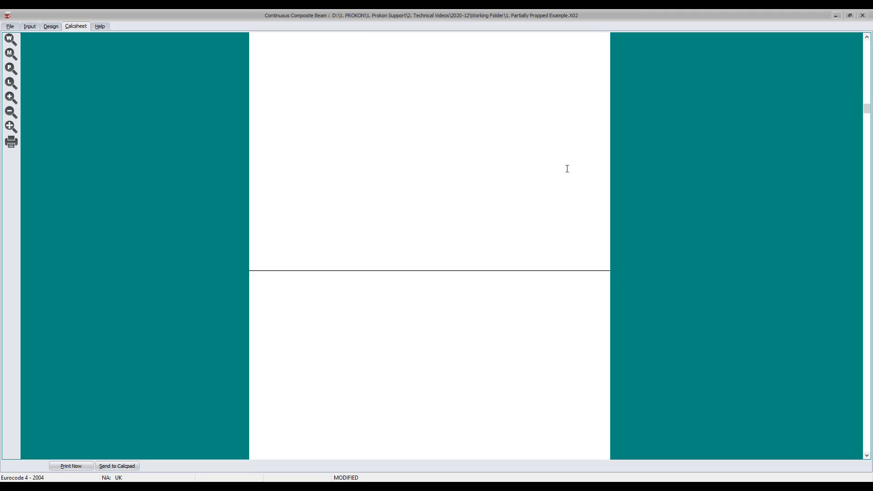
scroll(567, 168, "down", 12)
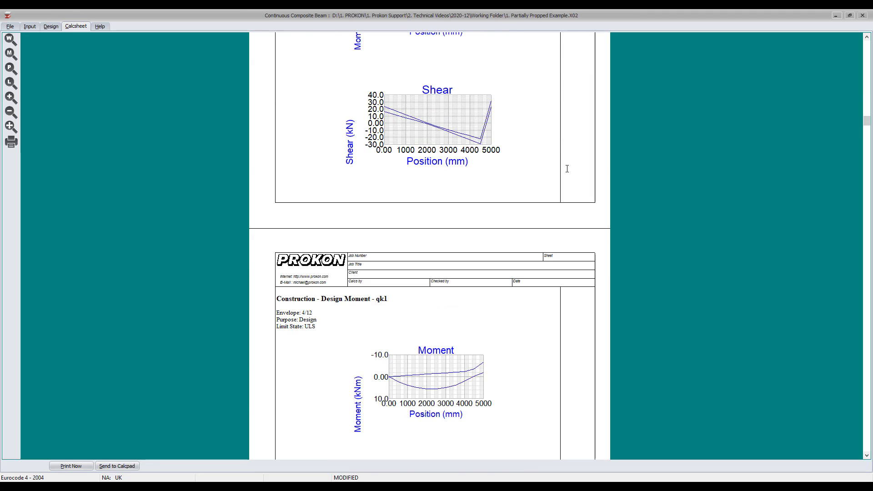